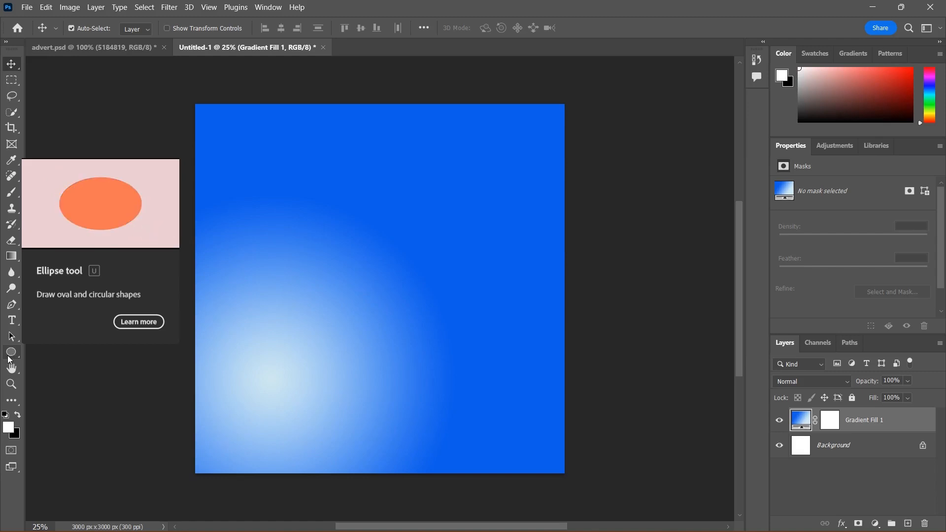
Step: Draw a rectangle shape about 2160 × 879 px in the upper part of the canvas with the Rectangle Tool
{"action": "left_click", "coordinate": [9, 358]}
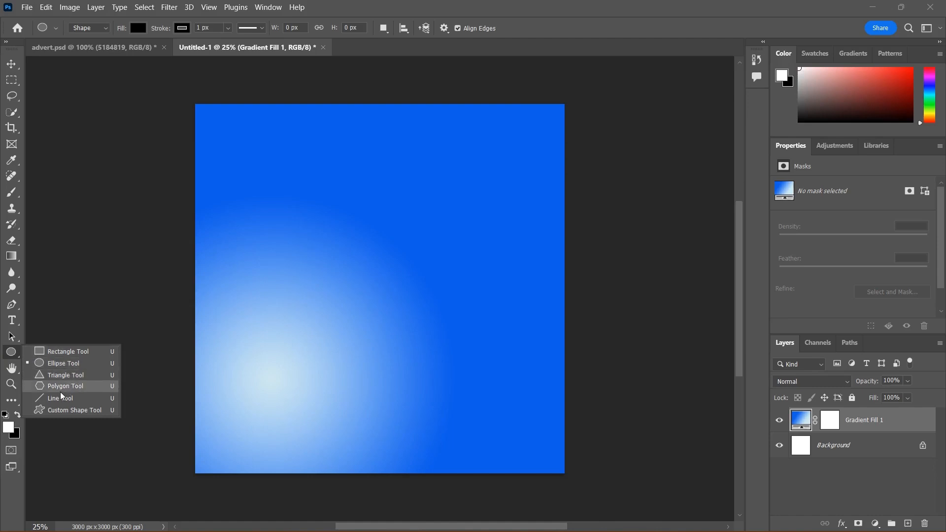
{"action": "left_click", "coordinate": [42, 354]}
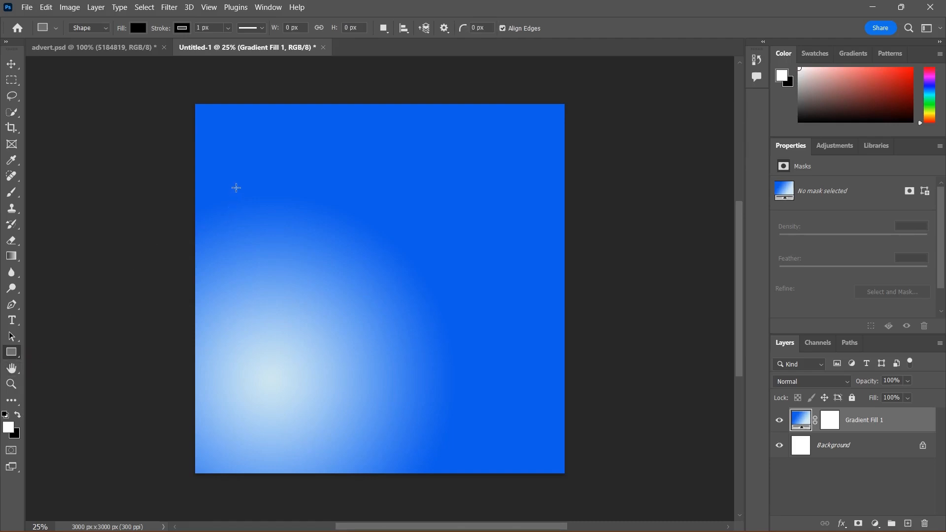
{"action": "left_click_drag", "start_coordinate": [232, 181], "coordinate": [498, 288]}
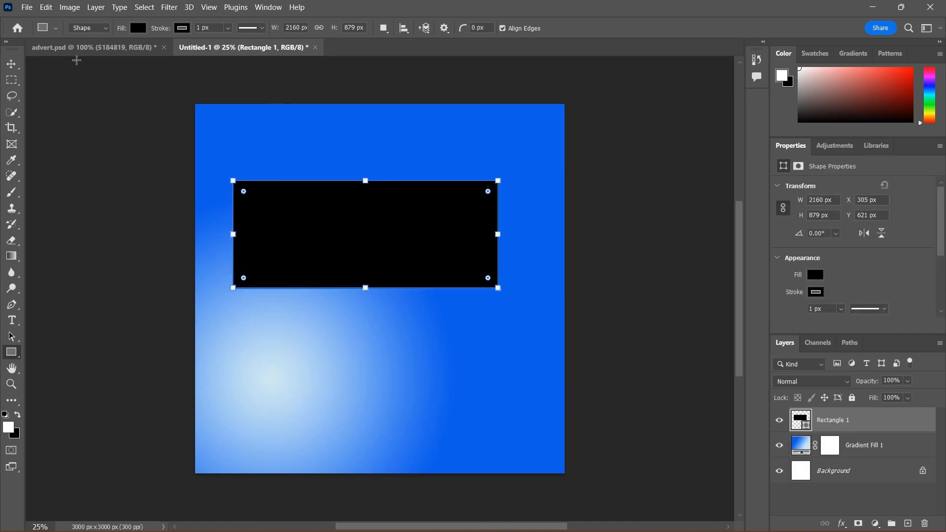
Step: Move the rectangle higher on the canvas and enlarge it proportionally to about 2206 px wide
{"action": "left_click", "coordinate": [11, 64]}
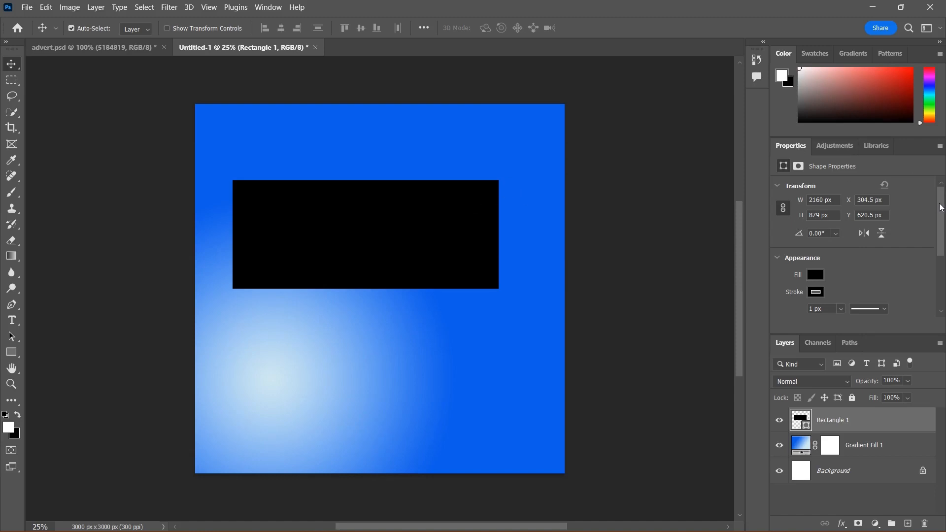
{"action": "mouse_move", "coordinate": [940, 203]}
{"action": "left_mouse_down"}
{"action": "mouse_move", "coordinate": [940, 221]}
{"action": "mouse_move", "coordinate": [940, 185]}
{"action": "left_mouse_up"}
{"action": "left_click_drag", "start_coordinate": [467, 228], "coordinate": [480, 205]}
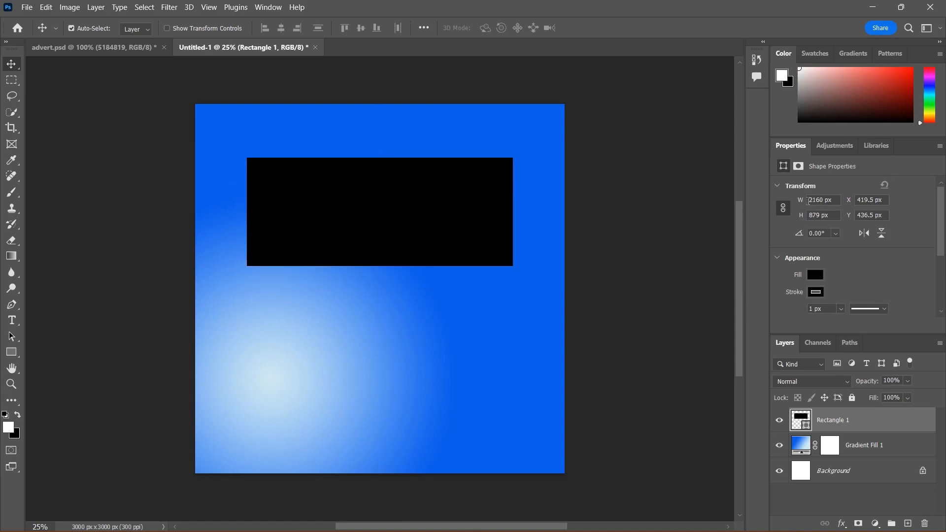
{"action": "left_click_drag", "start_coordinate": [802, 201], "coordinate": [833, 196]}
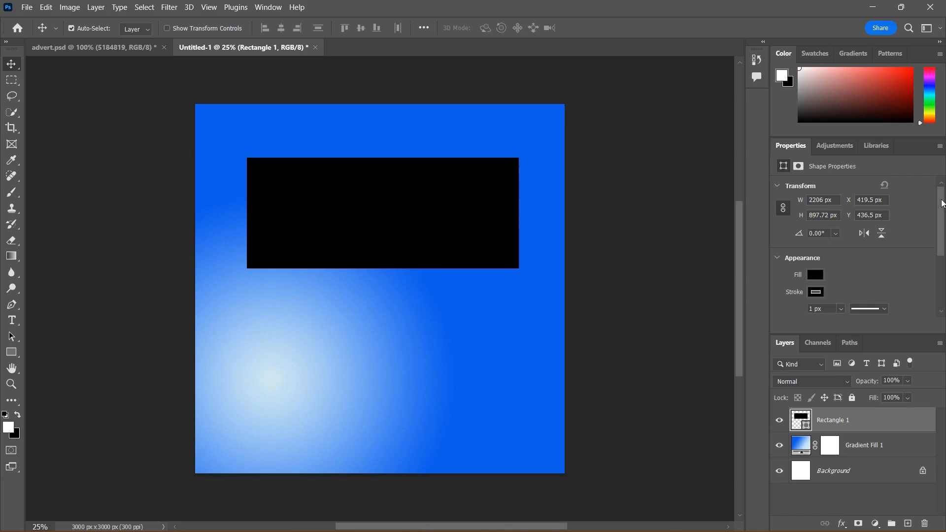
Step: Try several recently used swatch colours as the rectangle's fill
{"action": "left_click_drag", "start_coordinate": [943, 208], "coordinate": [942, 241]}
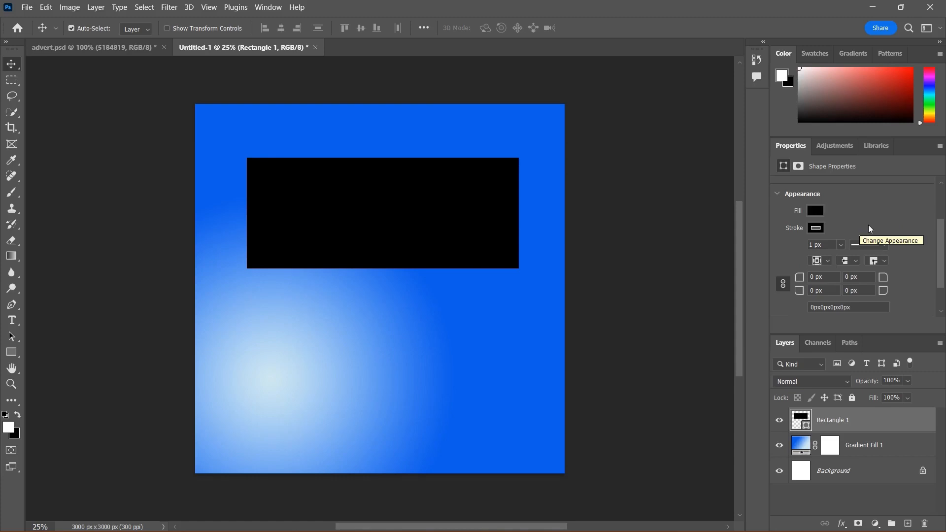
{"action": "left_click", "coordinate": [821, 211]}
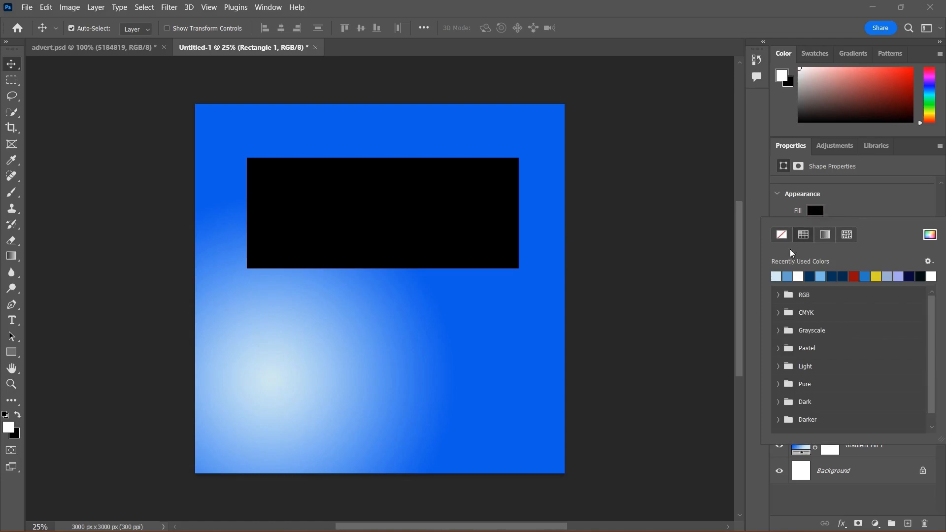
{"action": "left_click", "coordinate": [779, 275]}
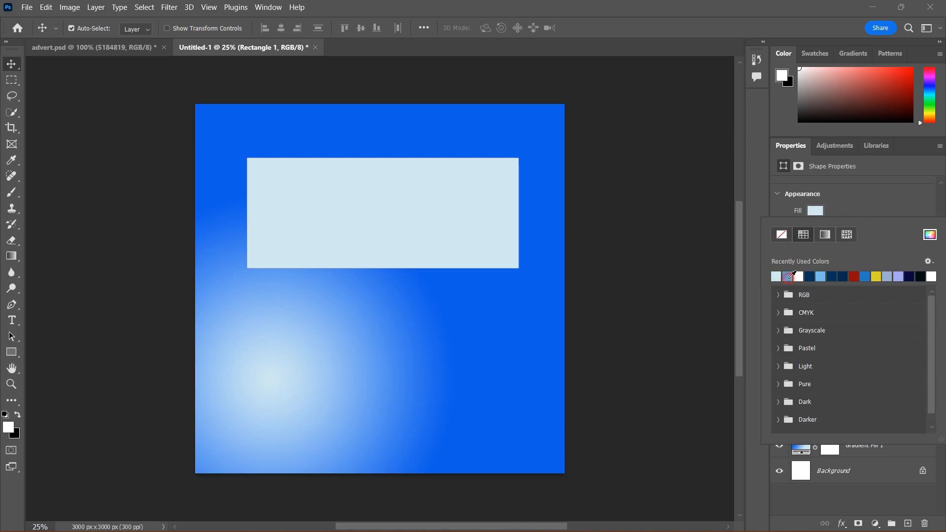
{"action": "left_click", "coordinate": [788, 277]}
{"action": "left_click", "coordinate": [866, 276]}
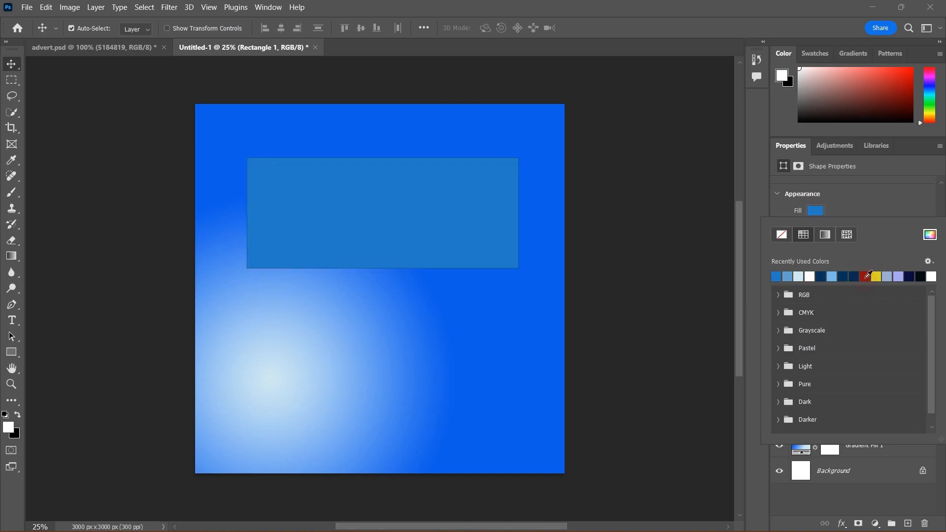
{"action": "left_click", "coordinate": [877, 276]}
{"action": "left_click", "coordinate": [887, 276]}
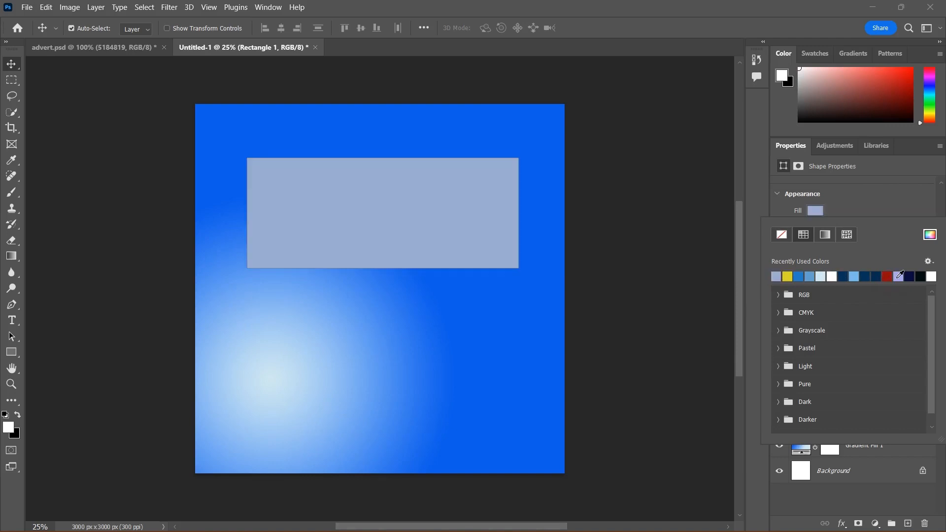
{"action": "left_click", "coordinate": [843, 277]}
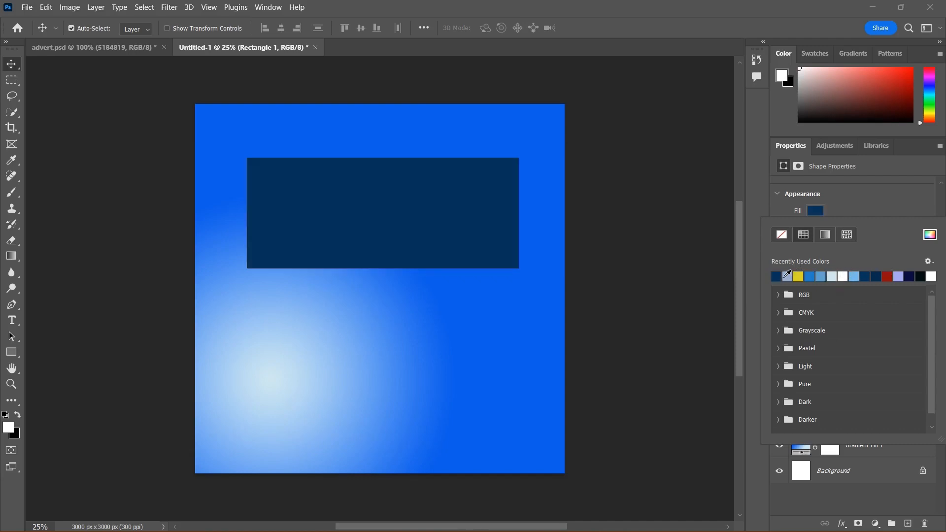
Step: Set the rectangle's fill colour to green #12cd31 in the solid colour picker
{"action": "left_click", "coordinate": [930, 238]}
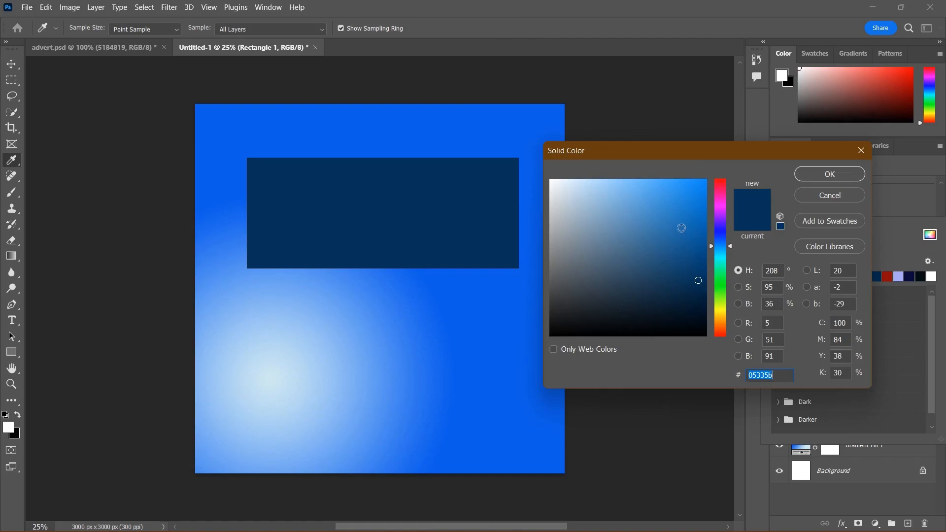
{"action": "left_click", "coordinate": [722, 280]}
{"action": "left_click_drag", "start_coordinate": [700, 281], "coordinate": [693, 210]}
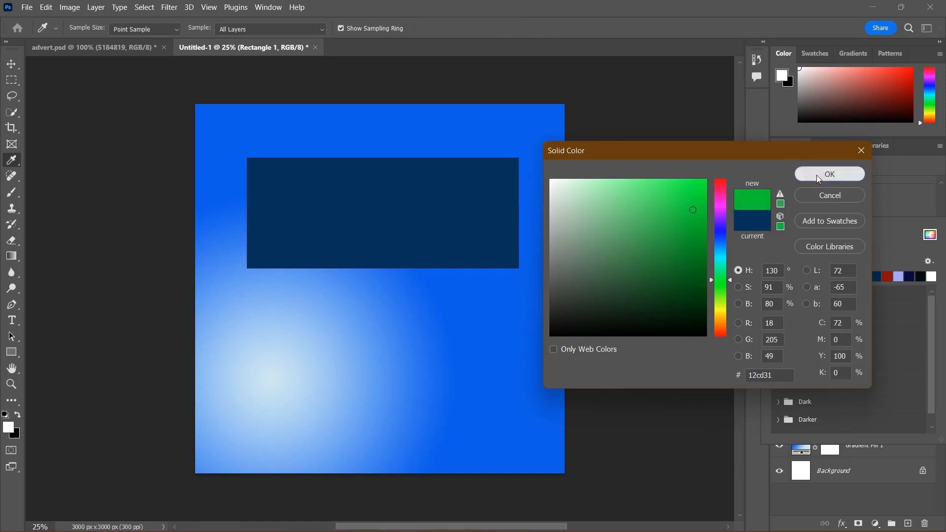
{"action": "left_click", "coordinate": [819, 177]}
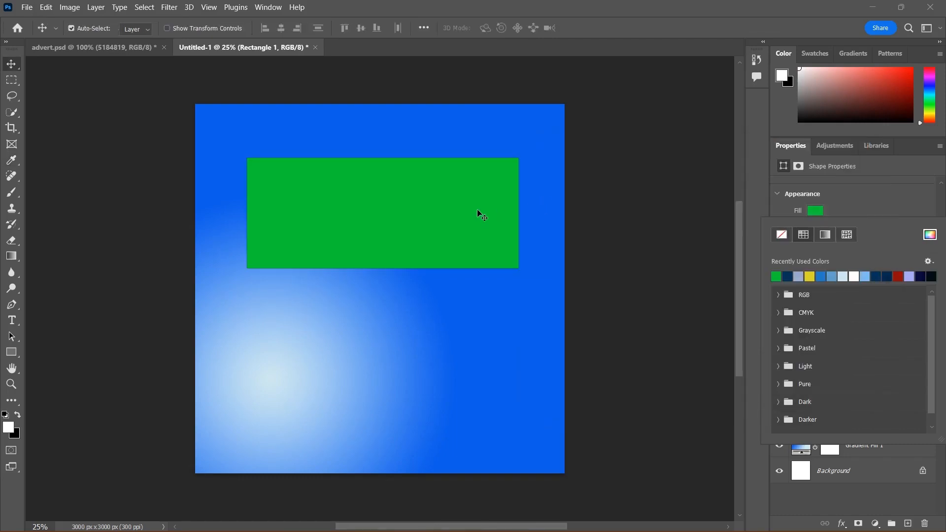
{"action": "left_click", "coordinate": [868, 213]}
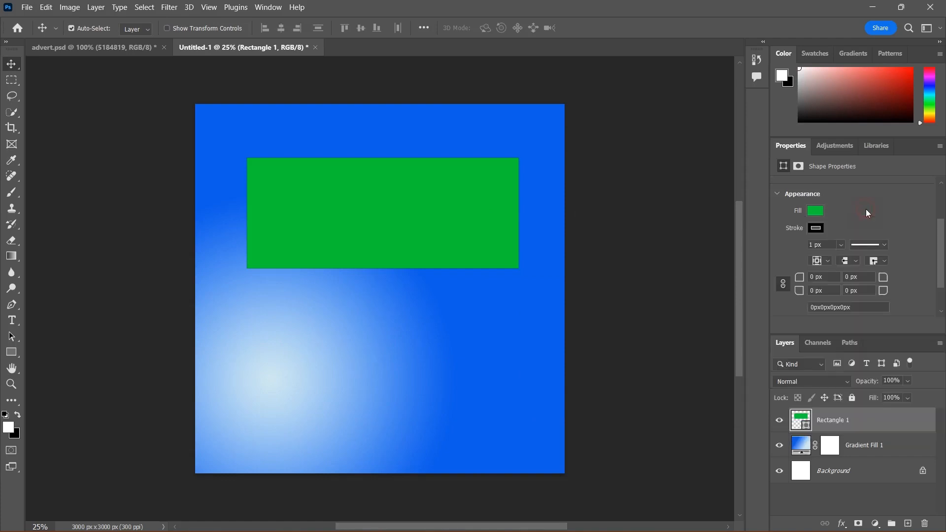
Step: Set the rectangle's stroke width to about 21 px
{"action": "left_click", "coordinate": [816, 229]}
{"action": "left_click", "coordinate": [816, 229]}
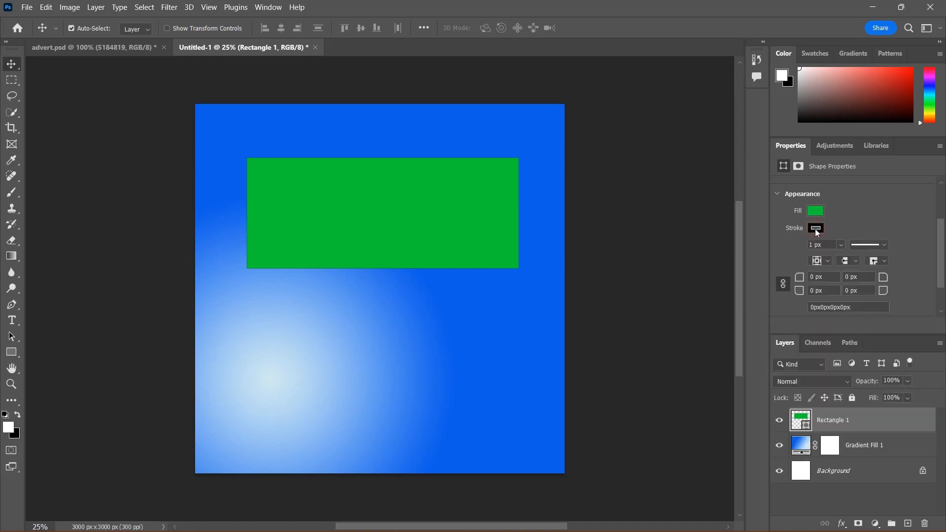
{"action": "left_click", "coordinate": [841, 245]}
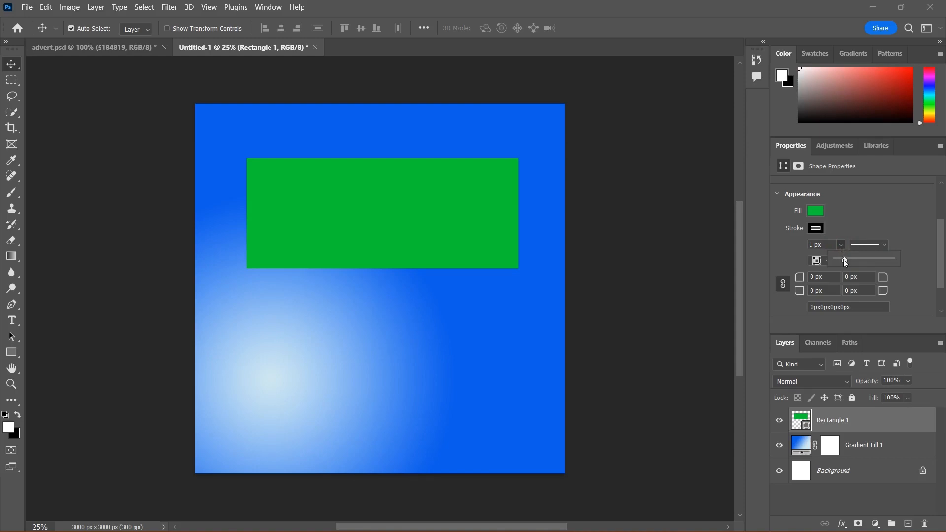
{"action": "left_click_drag", "start_coordinate": [844, 259], "coordinate": [850, 259]}
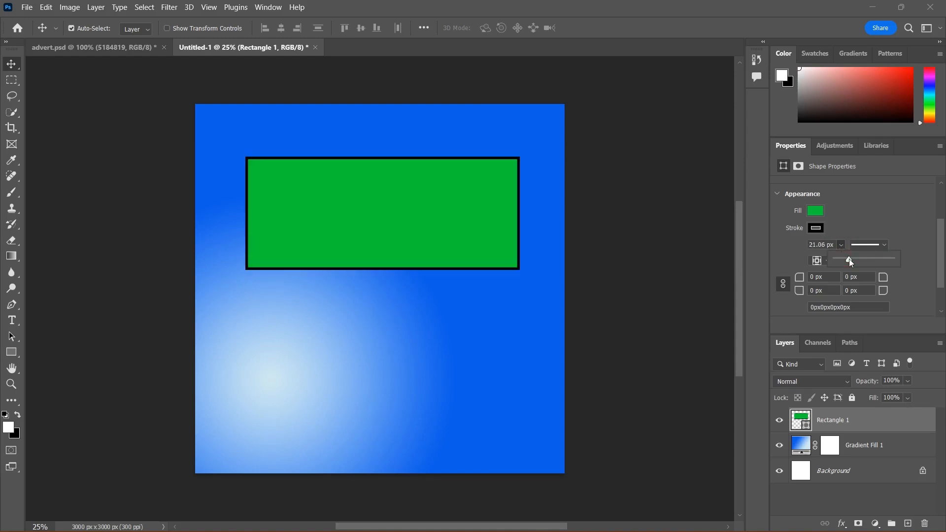
Step: Set the rectangle's stroke colour to white #ffffff
{"action": "left_click", "coordinate": [811, 233]}
{"action": "left_click", "coordinate": [812, 232]}
{"action": "left_click", "coordinate": [816, 228]}
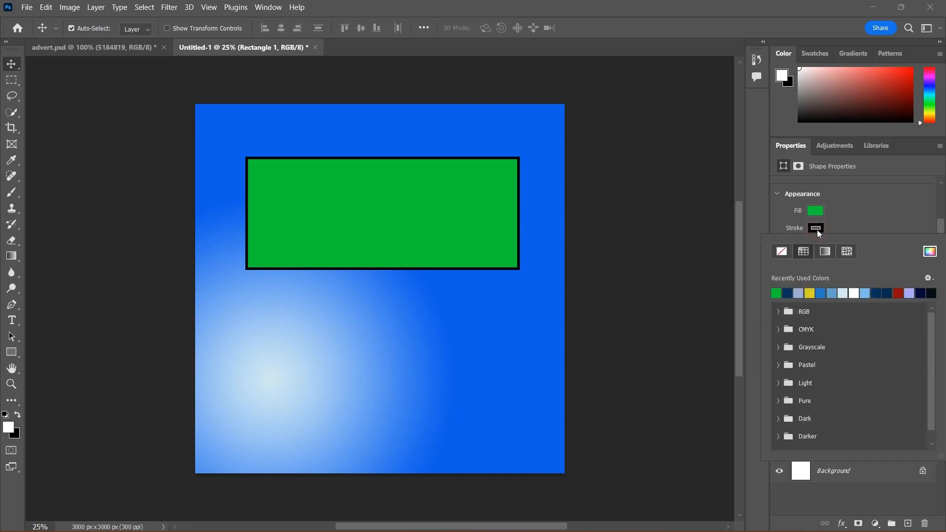
{"action": "left_click", "coordinate": [810, 293]}
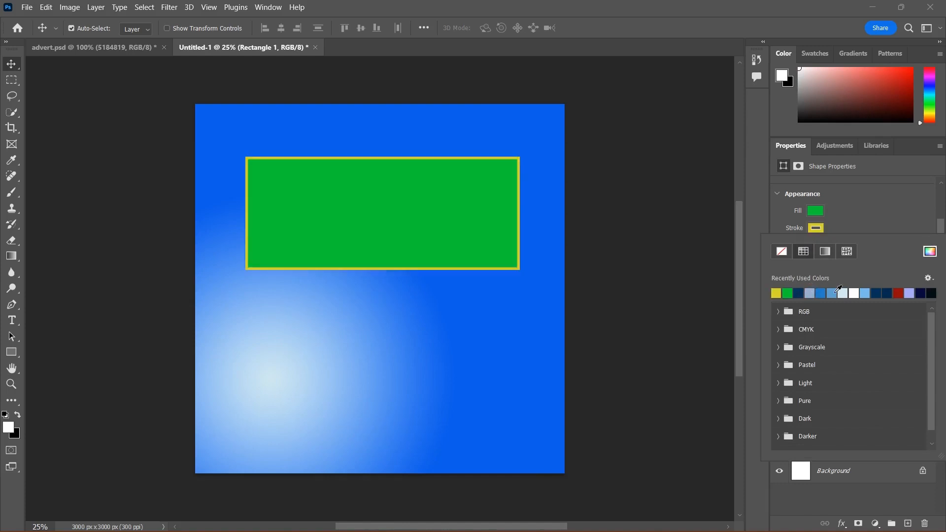
{"action": "left_click", "coordinate": [833, 294]}
{"action": "left_click", "coordinate": [856, 293]}
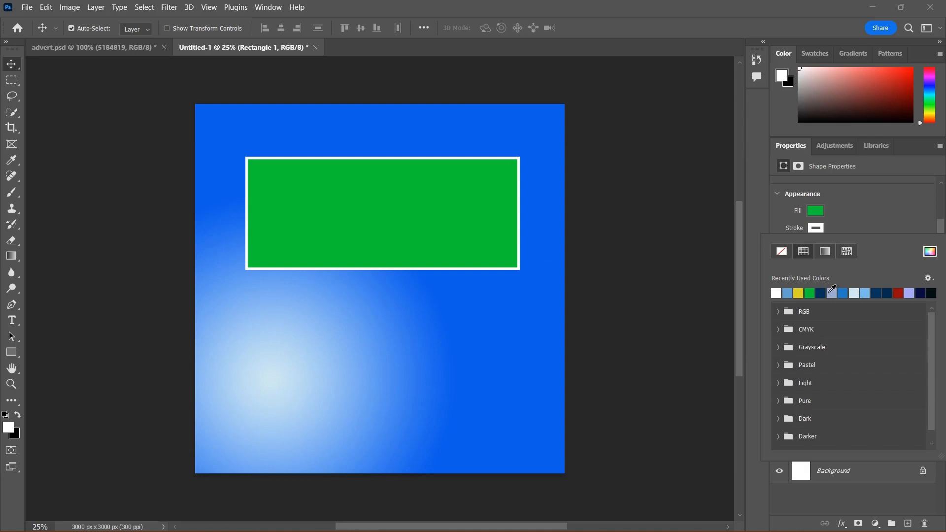
{"action": "left_click", "coordinate": [929, 254]}
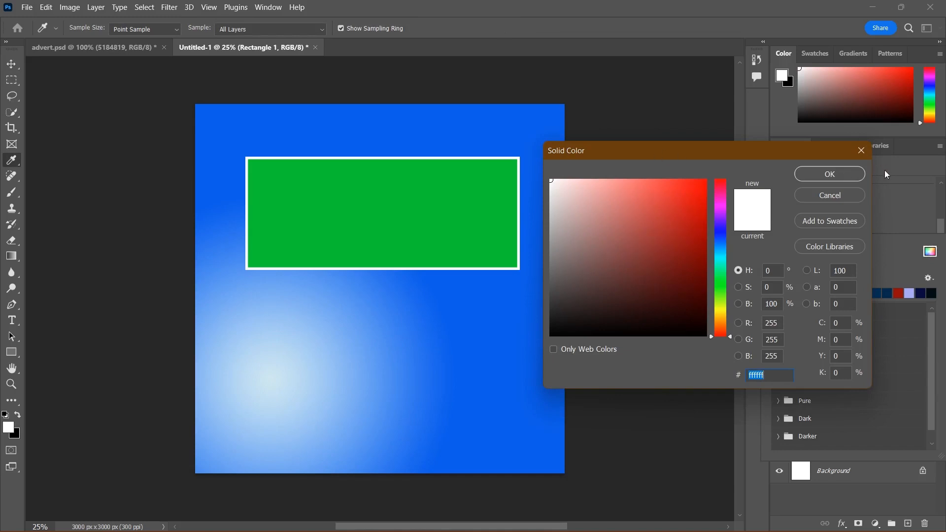
{"action": "left_click", "coordinate": [826, 176]}
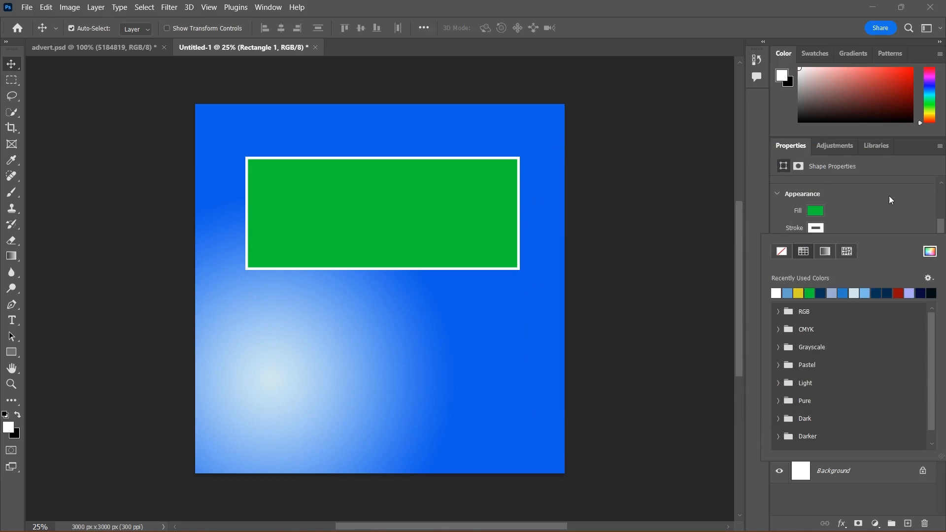
{"action": "left_click", "coordinate": [909, 197]}
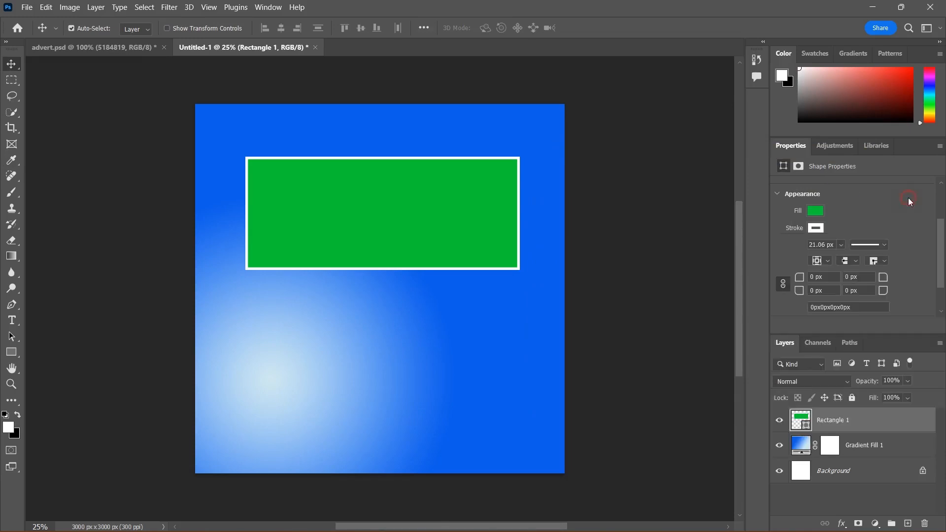
Step: Change the stroke width to about 45.6 px
{"action": "left_click", "coordinate": [840, 246]}
{"action": "left_click_drag", "start_coordinate": [846, 262], "coordinate": [868, 261]}
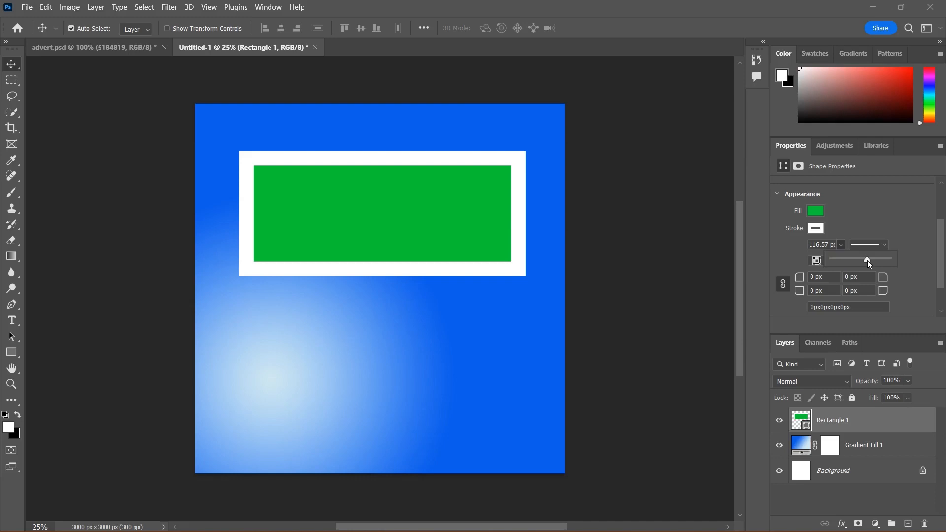
{"action": "left_click_drag", "start_coordinate": [868, 260], "coordinate": [851, 260]}
{"action": "left_click", "coordinate": [895, 232]}
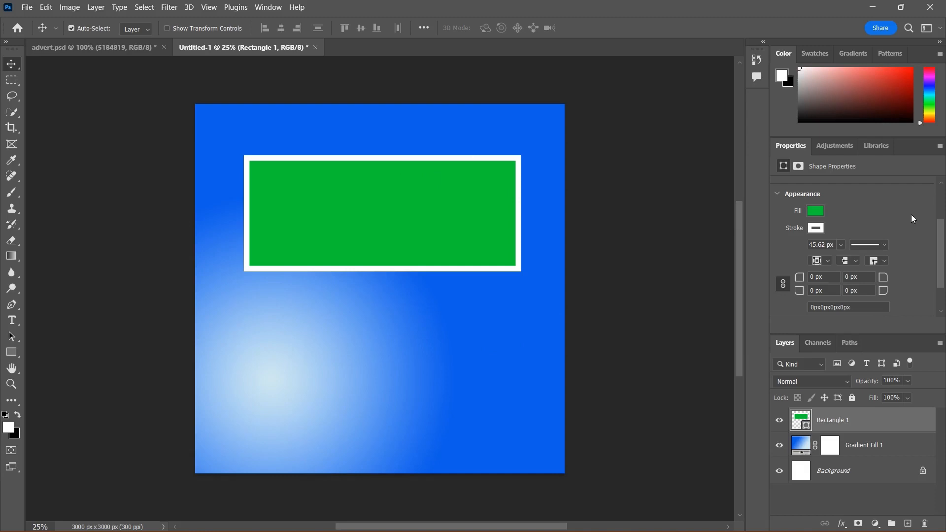
Step: Round all four corners of the rectangle to a radius of about 113 px
{"action": "scroll", "coordinate": [805, 230], "scroll_direction": "down", "scroll_amount": 2}
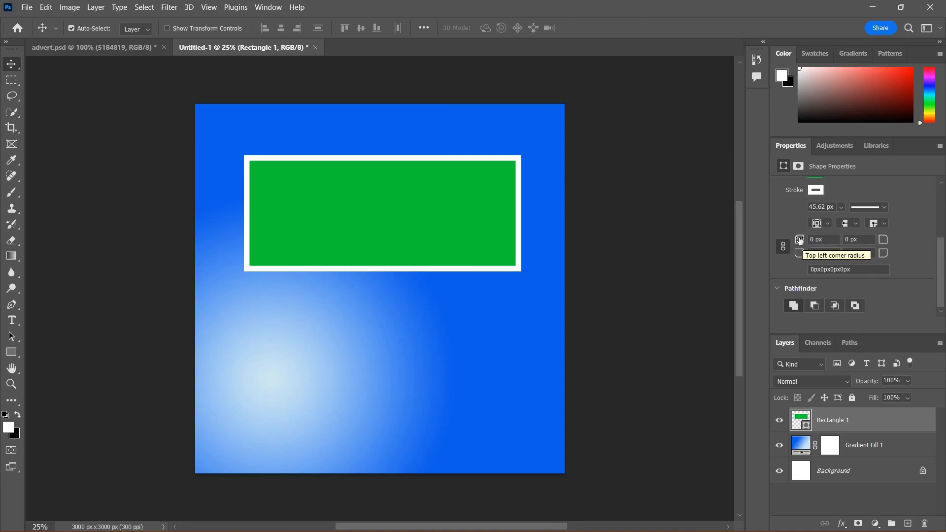
{"action": "left_click_drag", "start_coordinate": [799, 240], "coordinate": [810, 244]}
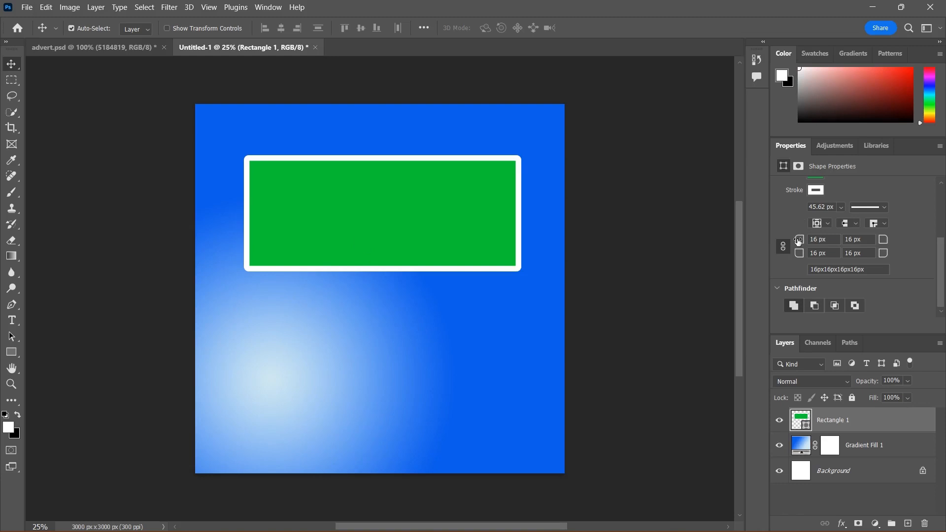
{"action": "left_click_drag", "start_coordinate": [799, 241], "coordinate": [857, 251]}
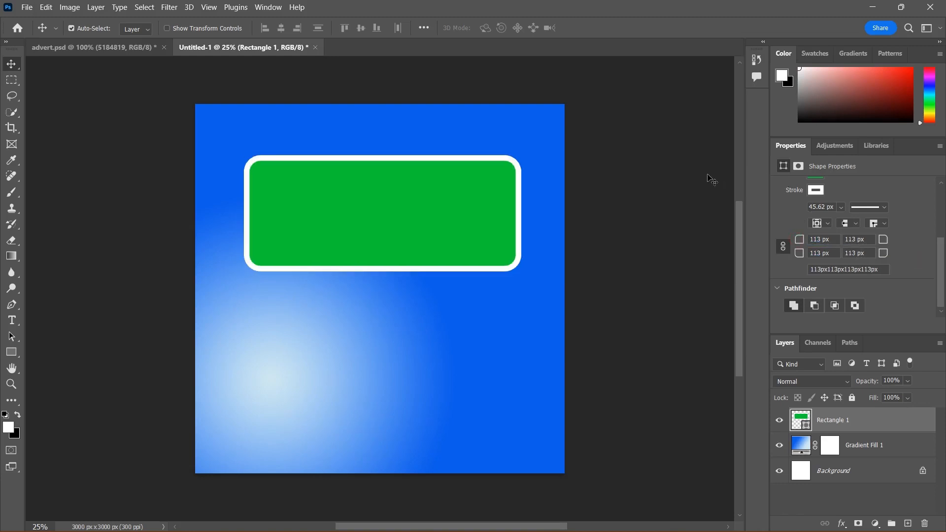
Step: Reduce the rectangle's stroke width to about 26.5 px
{"action": "scroll", "coordinate": [845, 209], "scroll_direction": "up", "scroll_amount": 1}
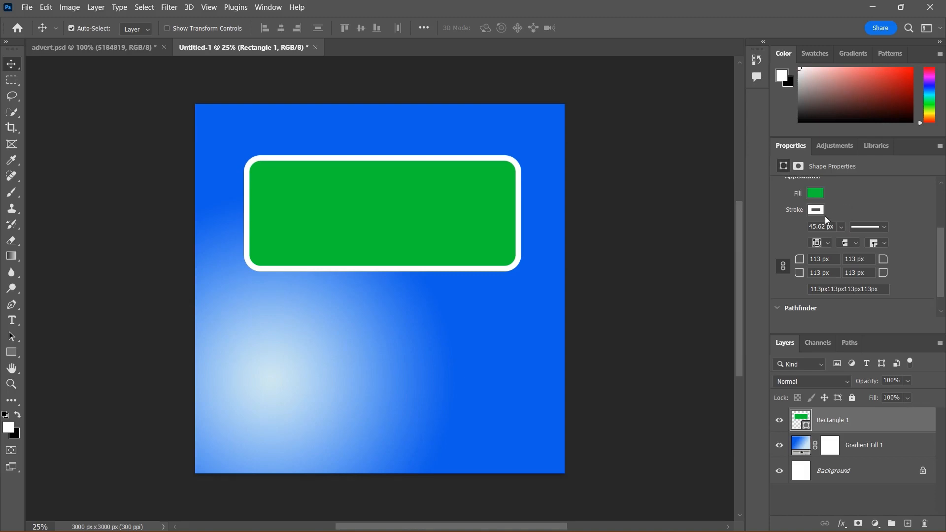
{"action": "left_click", "coordinate": [842, 227]}
{"action": "mouse_move", "coordinate": [833, 241]}
{"action": "left_mouse_down"}
{"action": "mouse_move", "coordinate": [842, 244]}
{"action": "mouse_move", "coordinate": [803, 259]}
{"action": "mouse_move", "coordinate": [913, 272]}
{"action": "left_mouse_up"}
{"action": "left_click", "coordinate": [788, 225]}
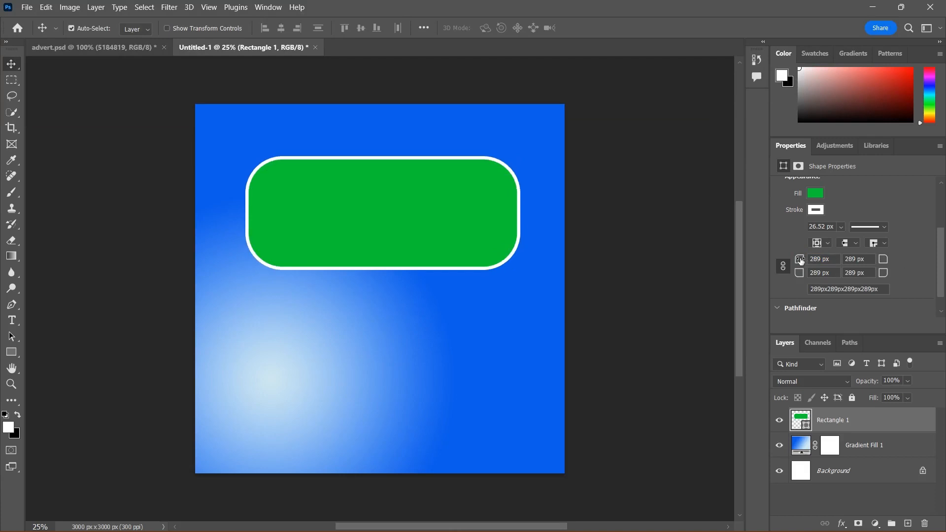
Step: Set the corner radii to 0 px, unlink them, and round only the top-right corner to 110 px
{"action": "left_click_drag", "start_coordinate": [802, 261], "coordinate": [581, 275]}
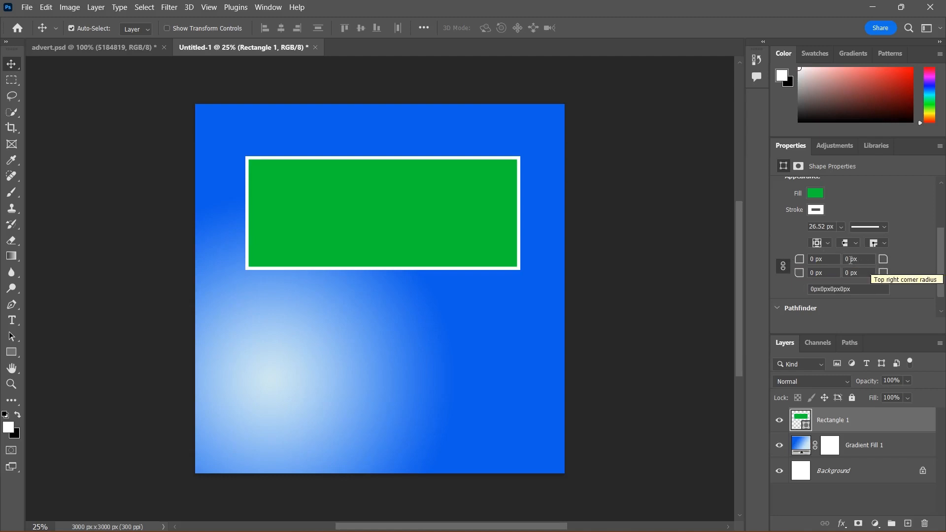
{"action": "left_click", "coordinate": [781, 270]}
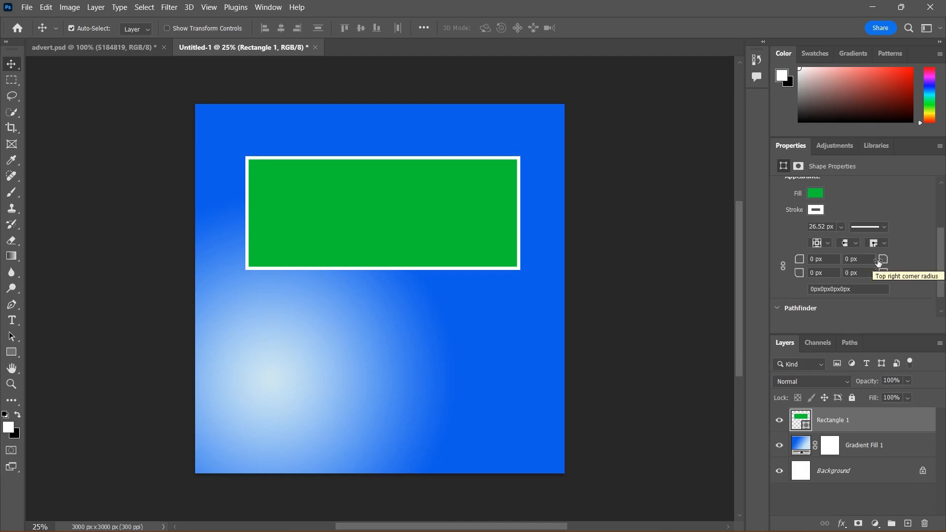
{"action": "left_click_drag", "start_coordinate": [878, 263], "coordinate": [943, 251]}
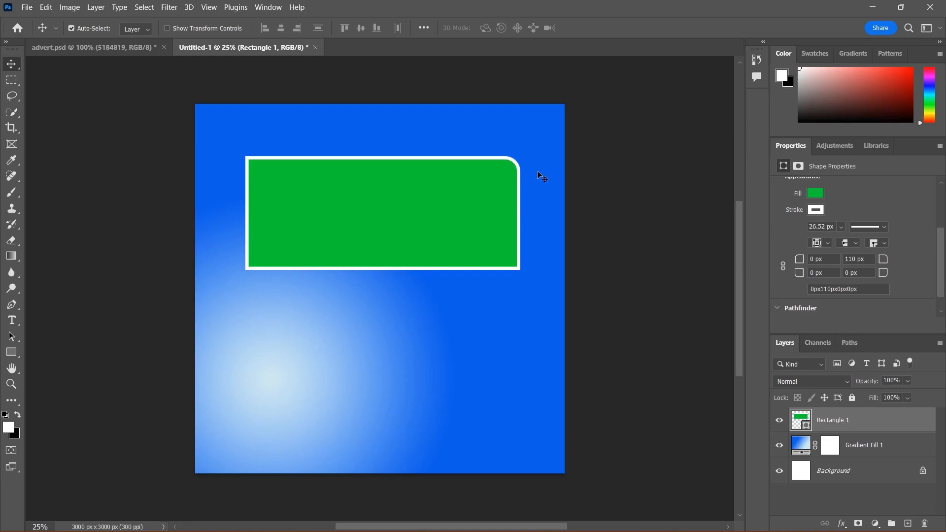
Step: Round the rectangle's top-right corner to 200 px and its bottom-left corner to 238 px
{"action": "left_click_drag", "start_coordinate": [882, 264], "coordinate": [938, 266]}
{"action": "left_click_drag", "start_coordinate": [800, 276], "coordinate": [944, 288]}
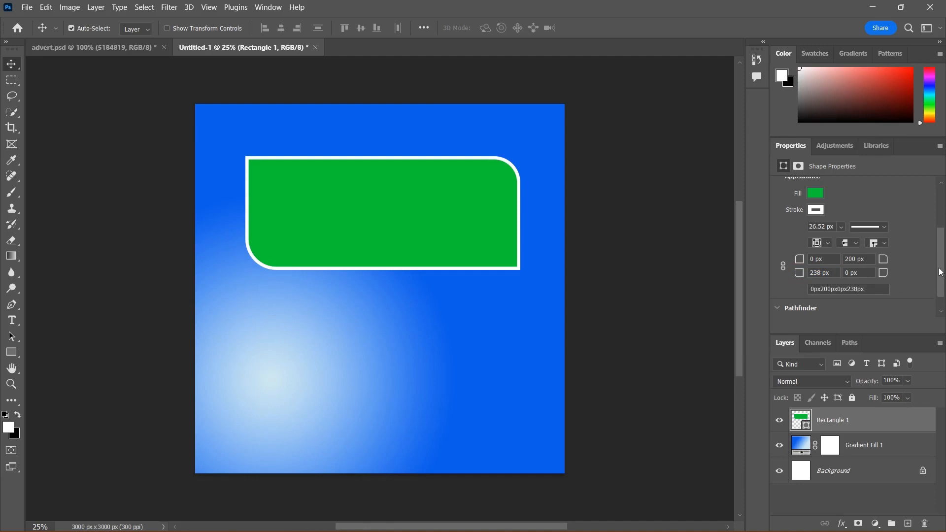
Step: Delete the rectangle shape layer
{"action": "scroll", "coordinate": [941, 281], "scroll_direction": "down", "scroll_amount": 1}
{"action": "left_click_drag", "start_coordinate": [939, 279], "coordinate": [942, 252]}
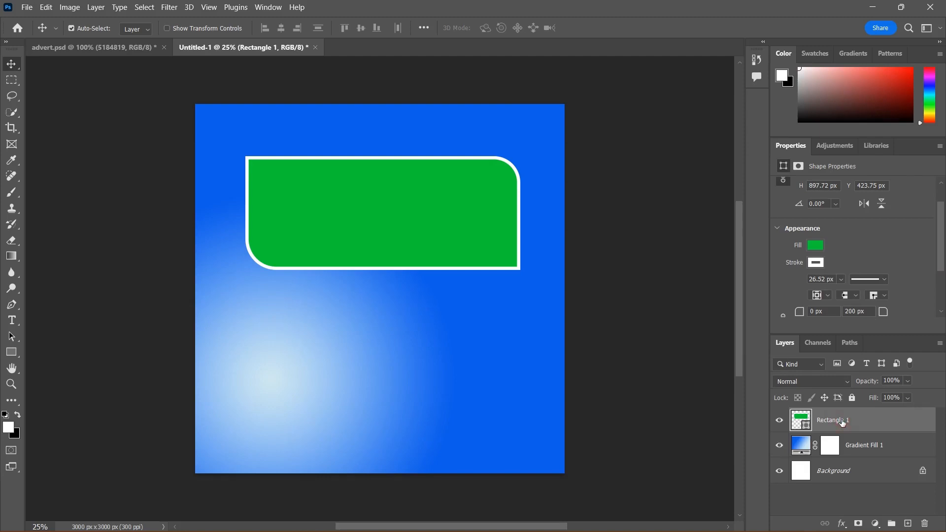
{"action": "key", "text": "Delete"}
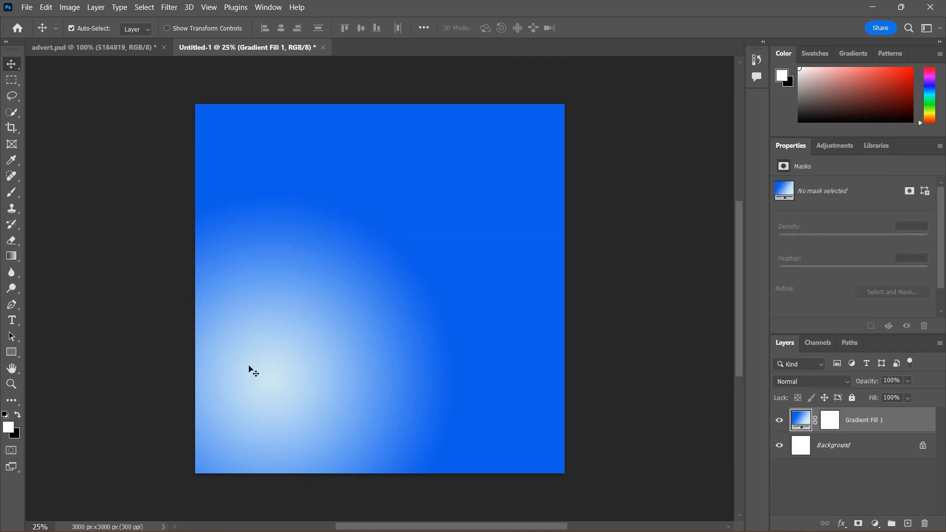
Step: Draw a circle about 1725 × 1742 px on the canvas with the Ellipse tool
{"action": "left_click", "coordinate": [15, 357]}
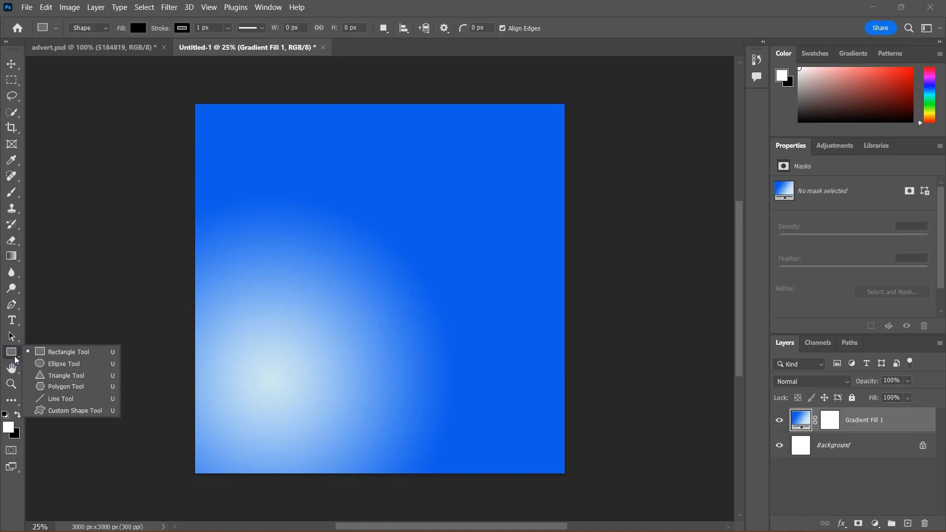
{"action": "left_click", "coordinate": [39, 365]}
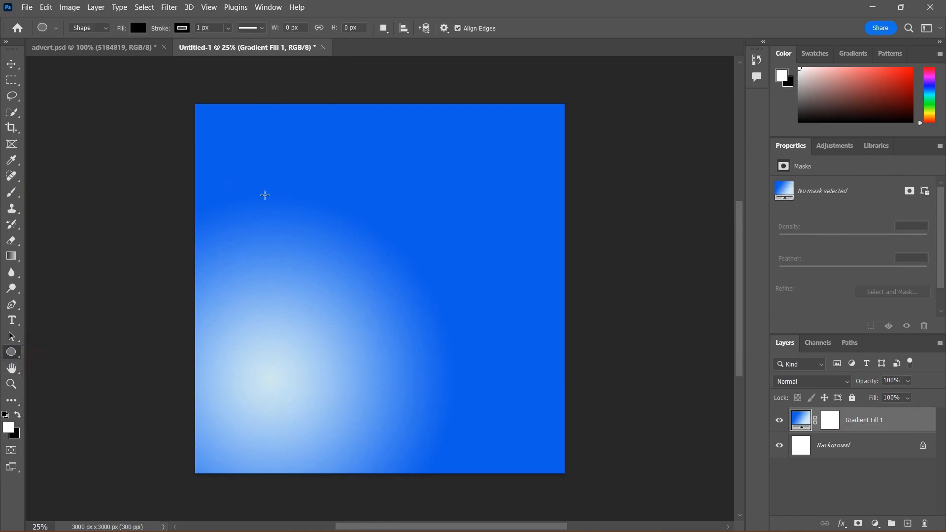
{"action": "left_click_drag", "start_coordinate": [295, 198], "coordinate": [487, 411]}
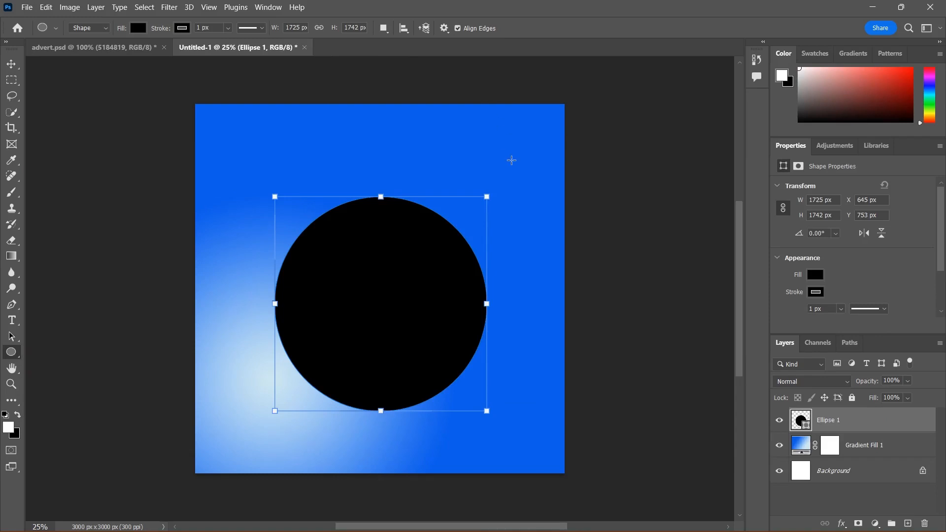
Step: Select the circle and delete its layer
{"action": "left_click", "coordinate": [11, 65]}
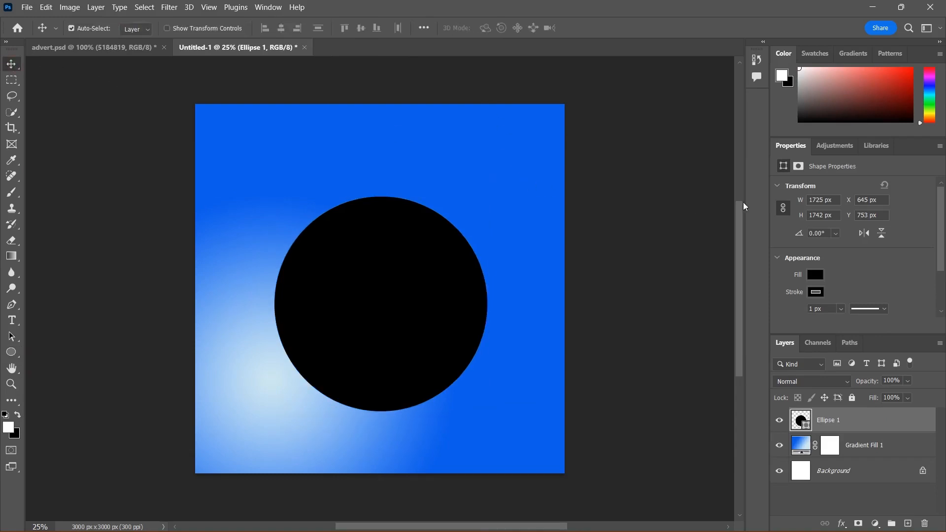
{"action": "scroll", "coordinate": [895, 242], "scroll_direction": "down", "scroll_amount": 1}
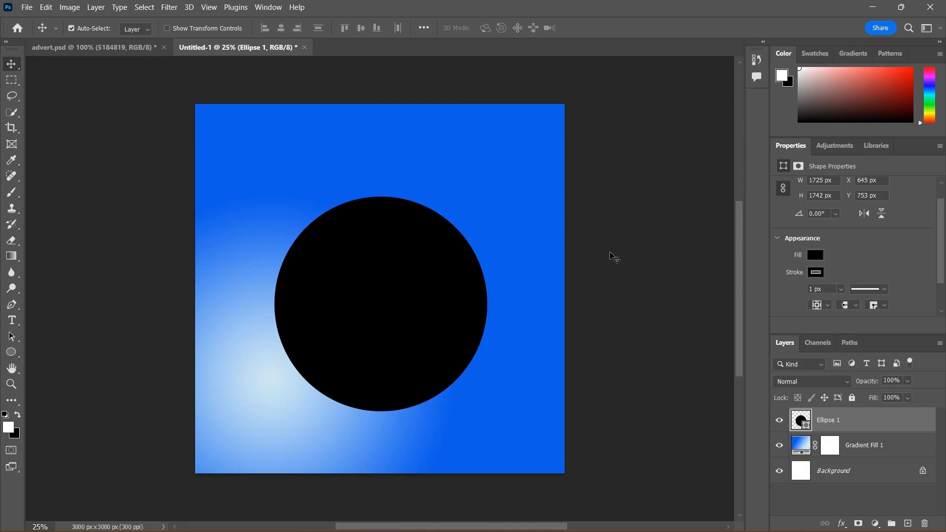
{"action": "scroll", "coordinate": [407, 269], "scroll_direction": "down", "scroll_amount": 3}
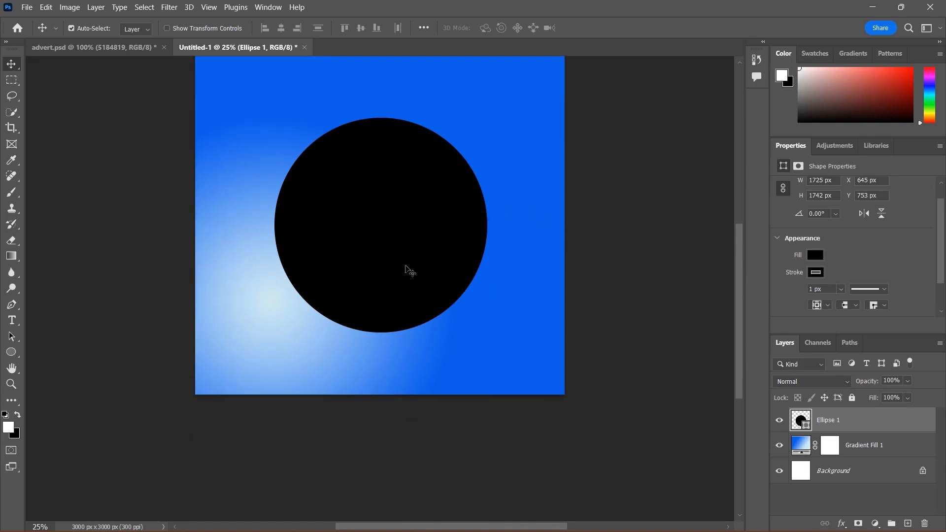
{"action": "scroll", "coordinate": [407, 270], "scroll_direction": "up", "scroll_amount": 3}
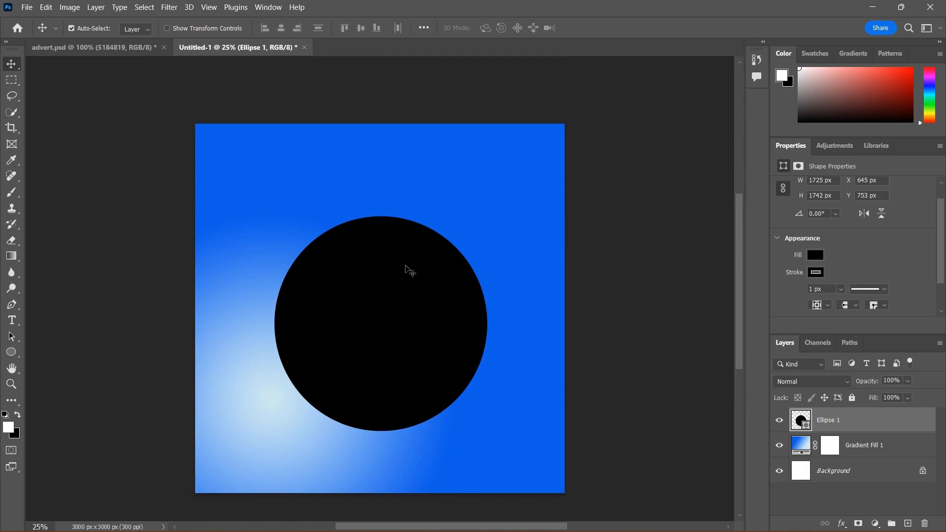
{"action": "left_click", "coordinate": [388, 277]}
{"action": "key", "text": "Delete"}
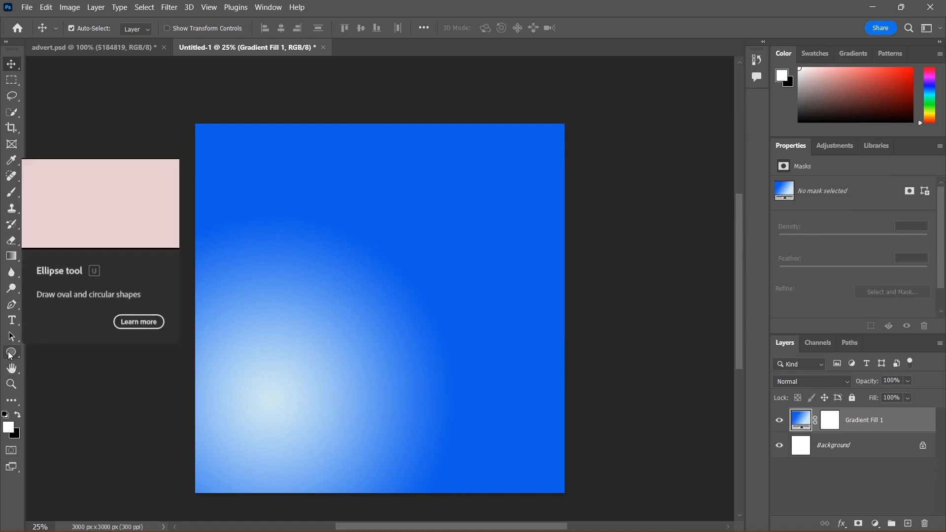
Step: Draw an ellipse about 1311 × 602 px and move it toward the canvas's upper-left area
{"action": "left_click", "coordinate": [10, 351]}
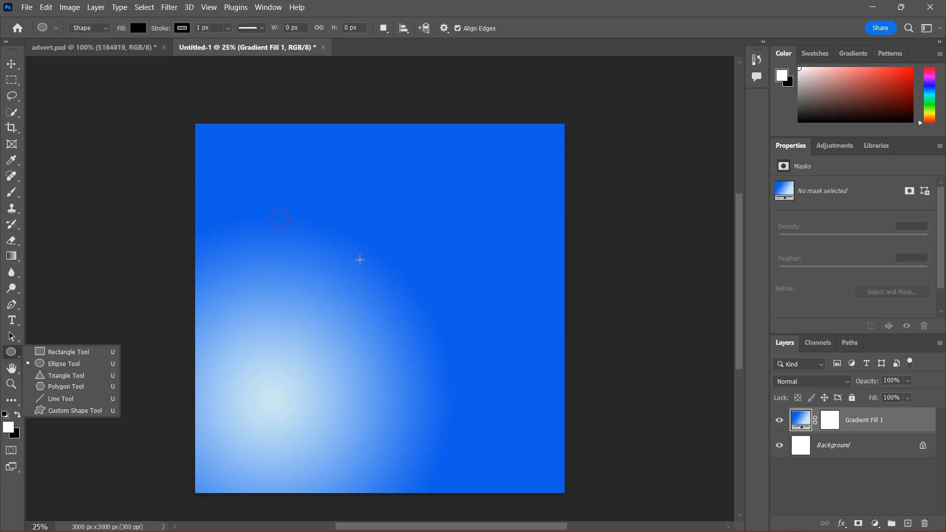
{"action": "left_click_drag", "start_coordinate": [296, 215], "coordinate": [441, 292]}
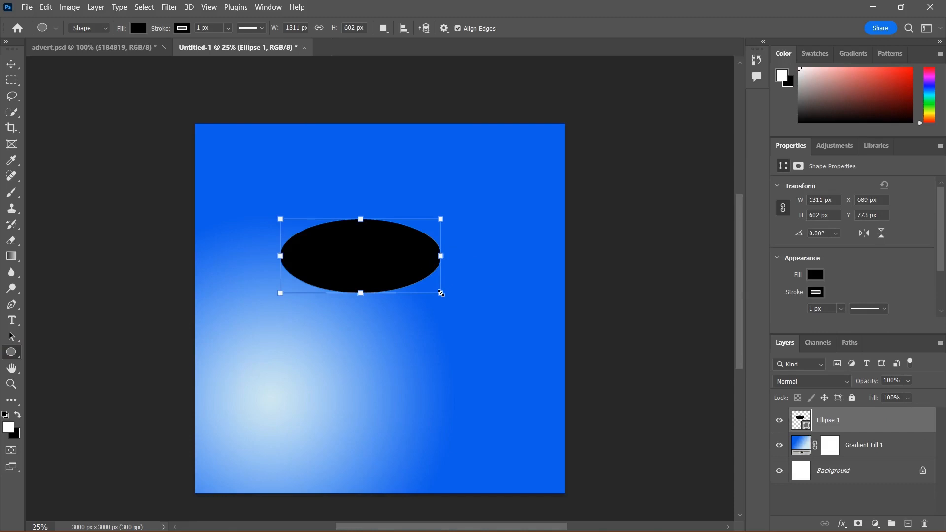
{"action": "left_click", "coordinate": [10, 64]}
{"action": "left_click_drag", "start_coordinate": [350, 251], "coordinate": [323, 183]}
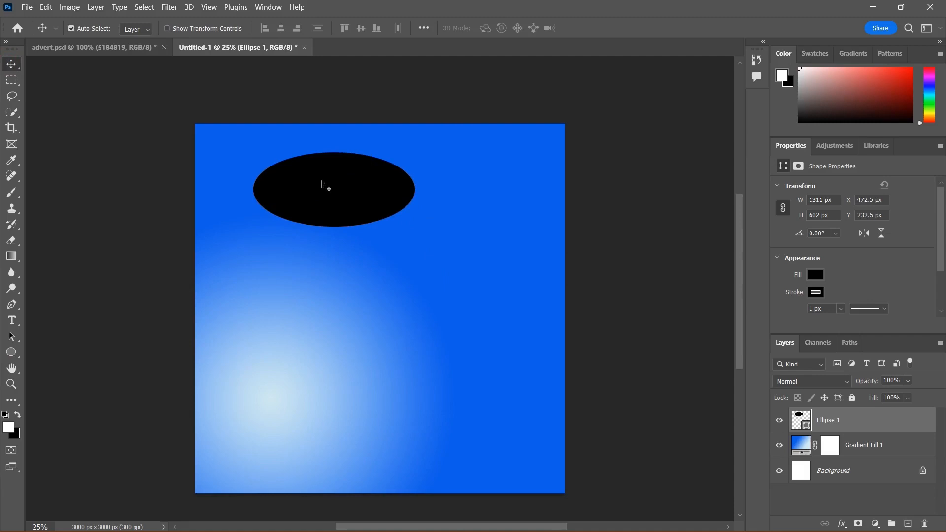
Step: Add a perfect circle about 1532 px wide below the ellipse with the Ellipse tool
{"action": "left_click", "coordinate": [13, 353]}
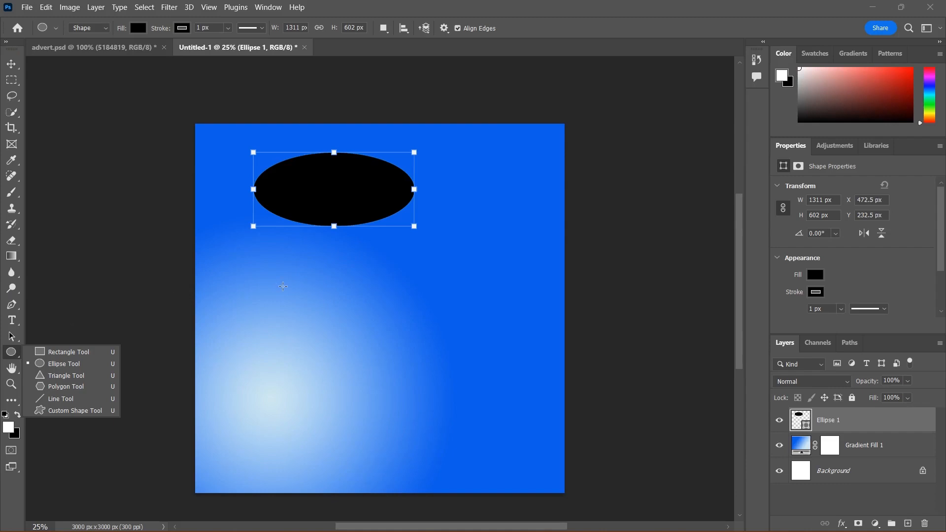
{"action": "key", "text": "shift"}
{"action": "left_click_drag", "start_coordinate": [283, 287], "coordinate": [581, 476]}
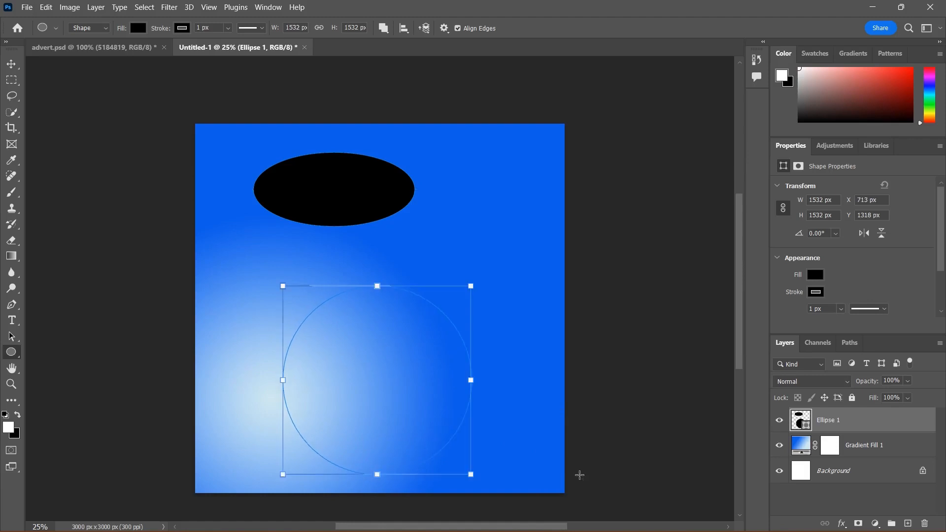
Step: Select the ellipse layer holding both shapes and delete it
{"action": "left_click", "coordinate": [11, 64]}
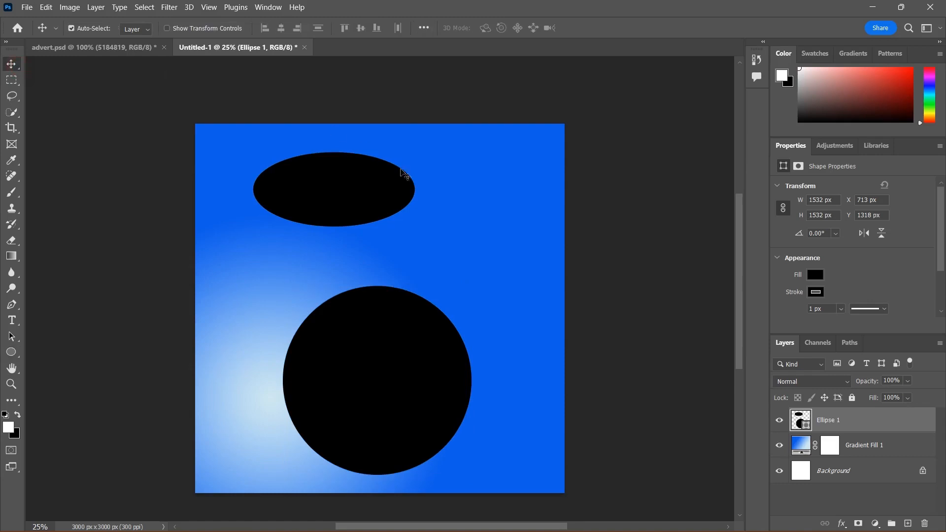
{"action": "left_click", "coordinate": [422, 346]}
{"action": "key", "text": "Delete"}
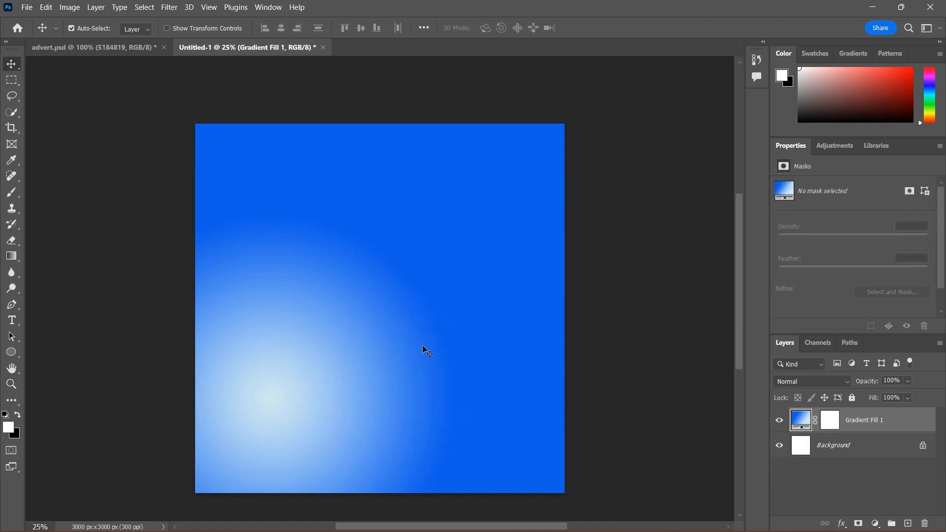
Step: Draw a triangle about 1428 × 1307 px in the middle of the canvas with the Triangle tool
{"action": "left_click_drag", "start_coordinate": [15, 354], "coordinate": [58, 361]}
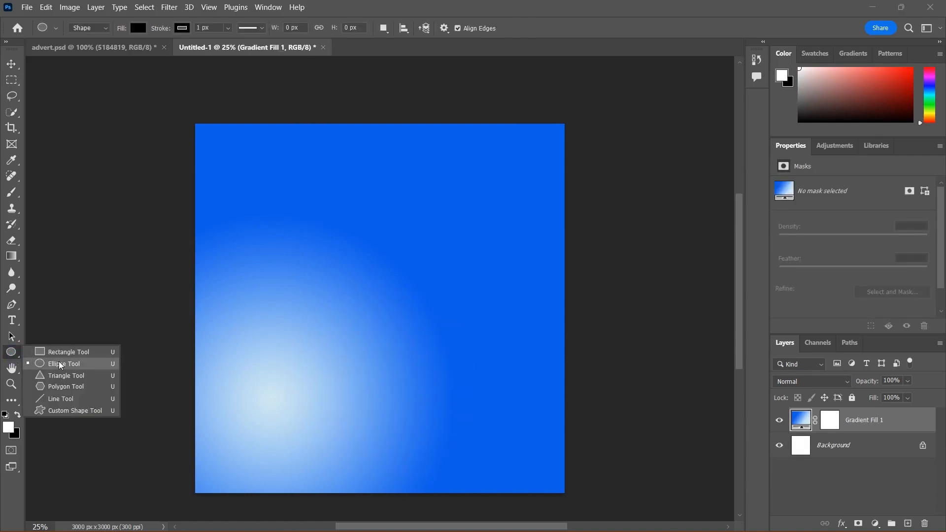
{"action": "left_click", "coordinate": [60, 375]}
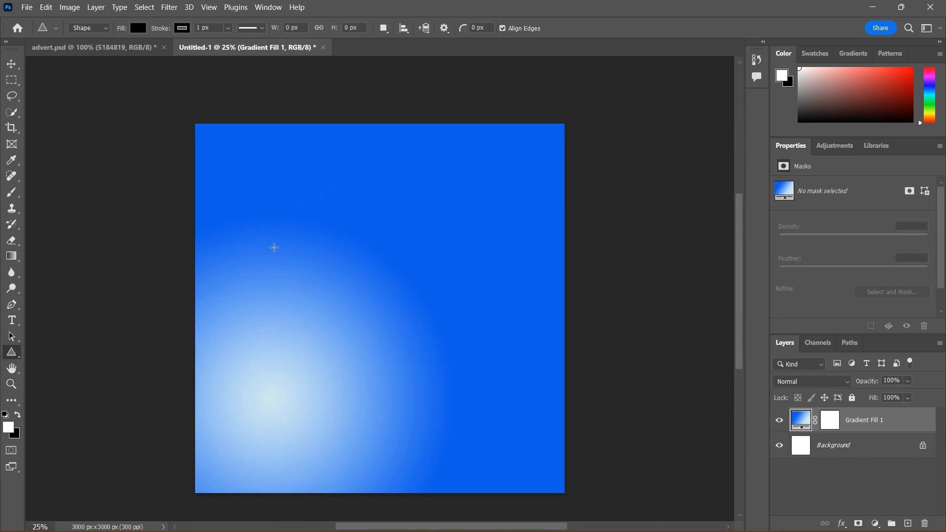
{"action": "left_click_drag", "start_coordinate": [271, 221], "coordinate": [446, 382]}
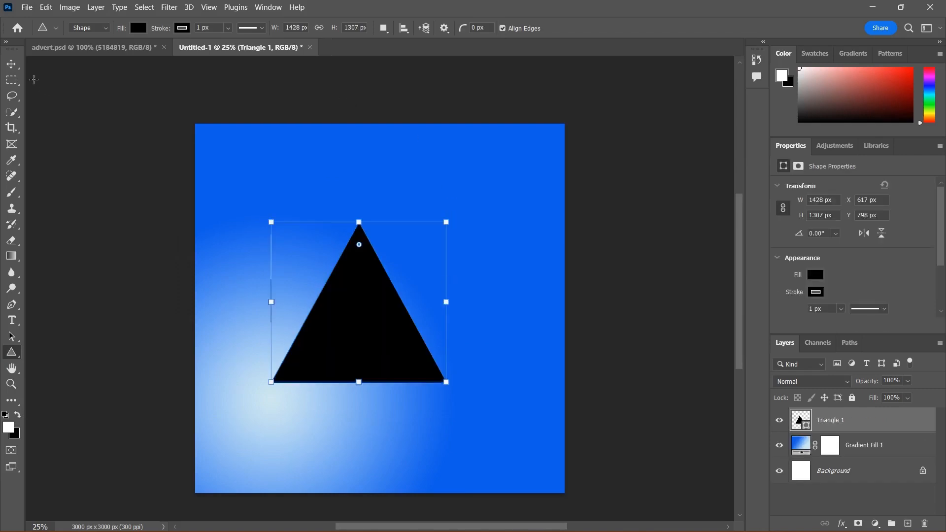
{"action": "left_click", "coordinate": [11, 65]}
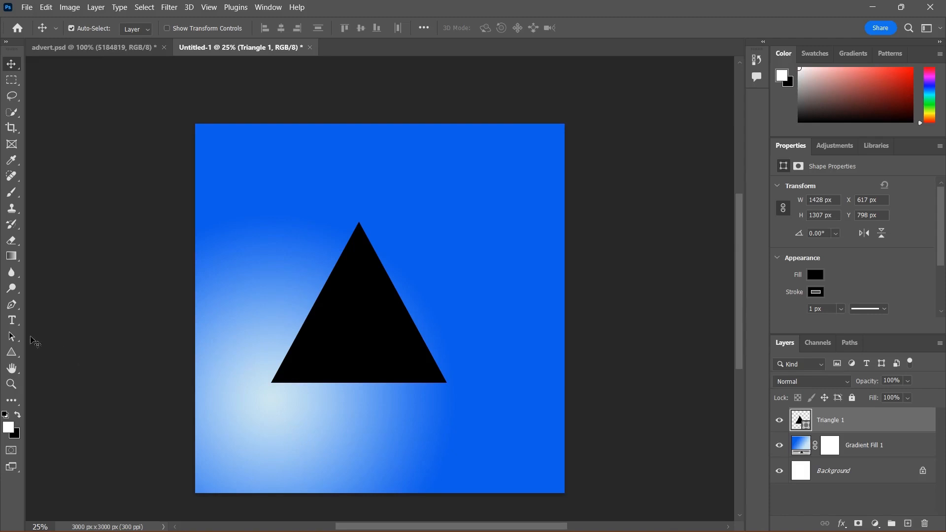
{"action": "left_click", "coordinate": [19, 358]}
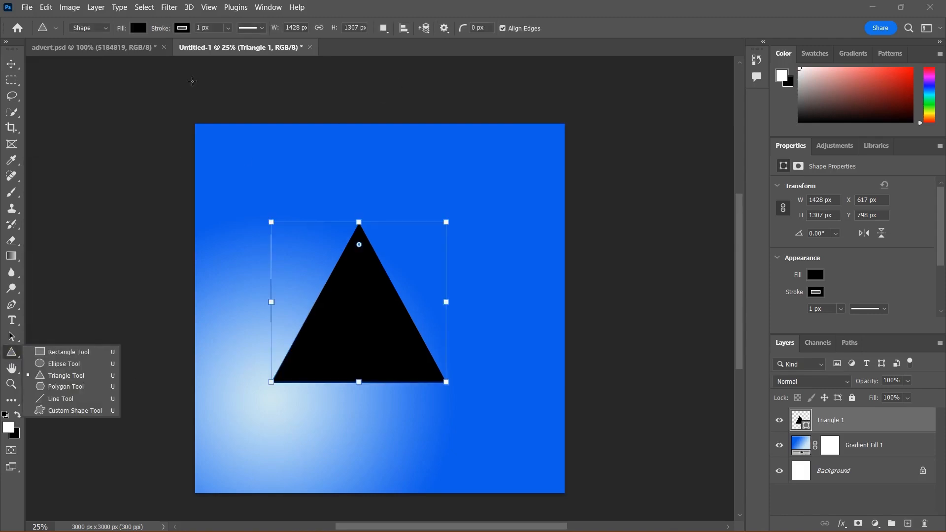
{"action": "left_click", "coordinate": [13, 62]}
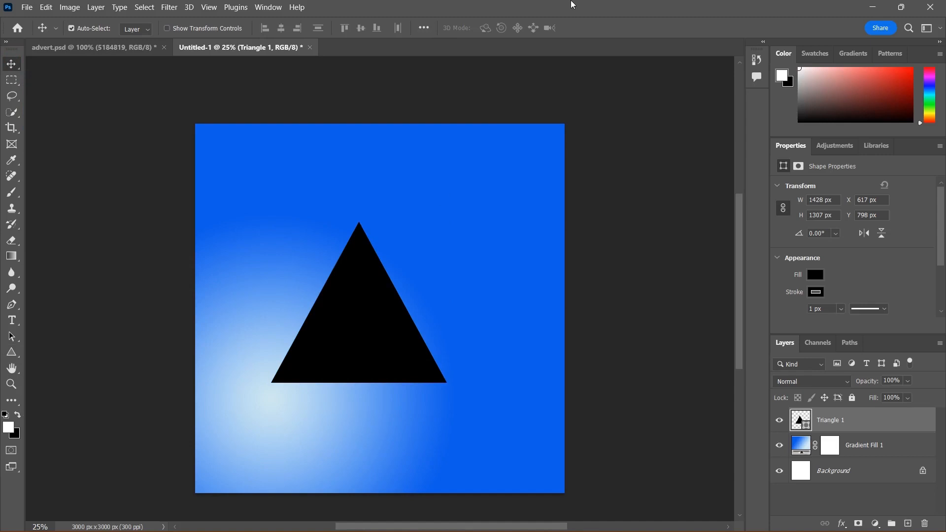
{"action": "mouse_move", "coordinate": [495, 6]}
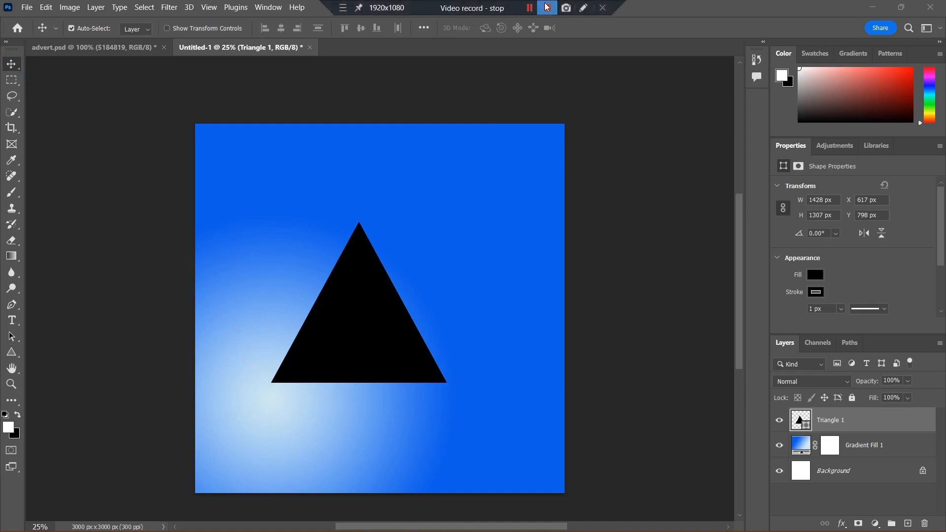